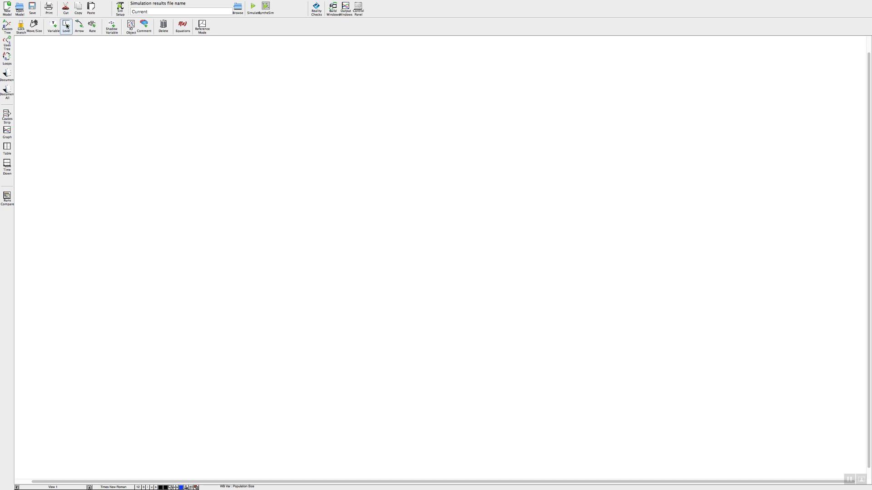
Step: Add a Population Size level on the canvas and set its label text size to 20
left_click(426, 235)
key("Return")
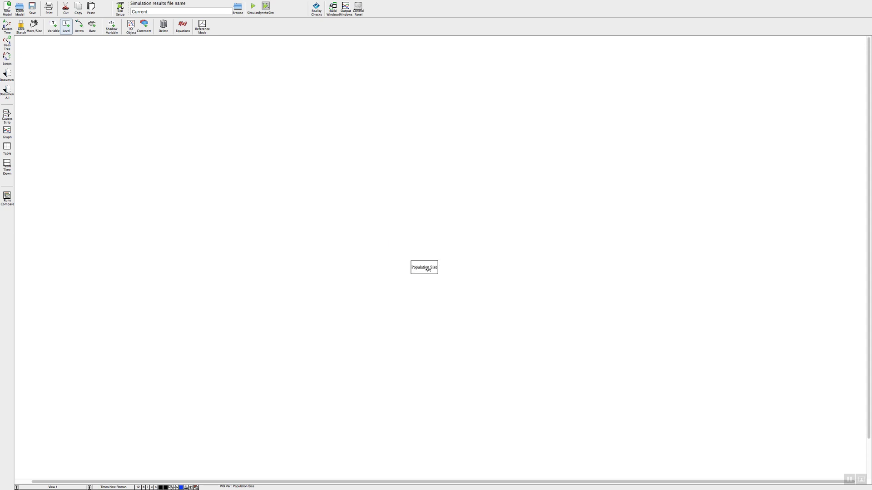
right_click(426, 268)
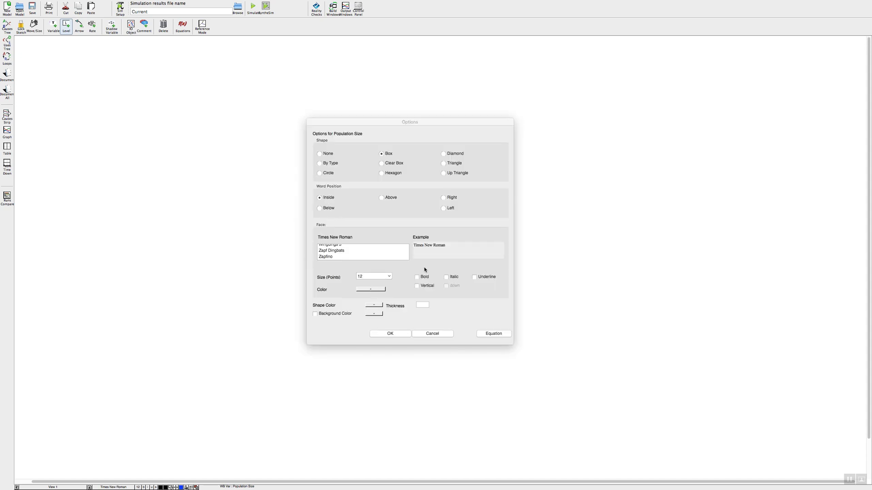
left_click(389, 277)
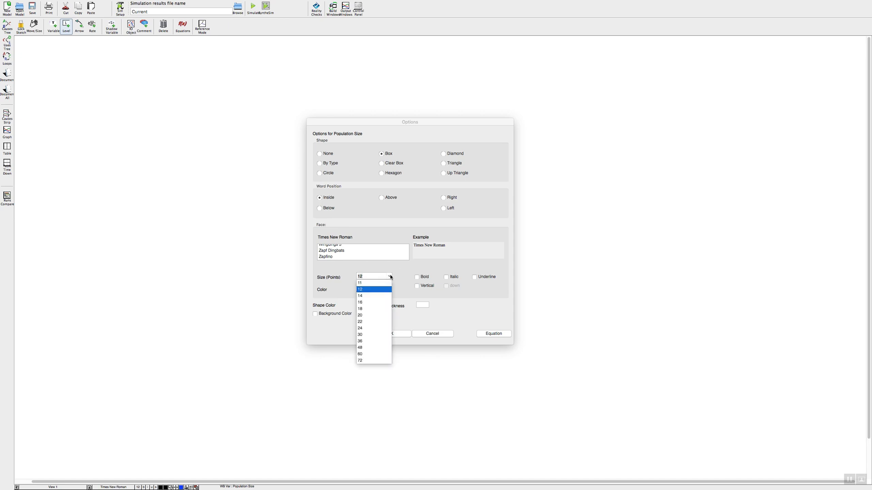
left_click(361, 315)
left_click(401, 335)
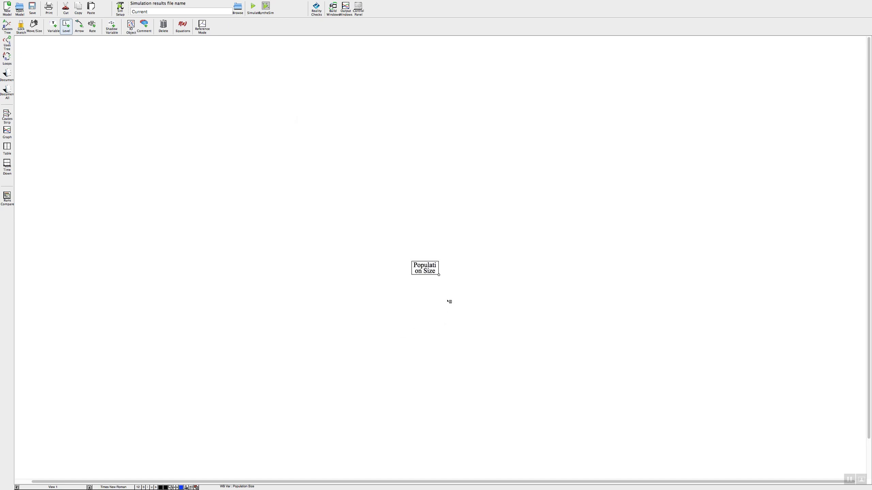
Step: Enlarge the Population Size box so its name fits on one line, and nudge it up-left
left_click_drag(441, 275, 465, 293)
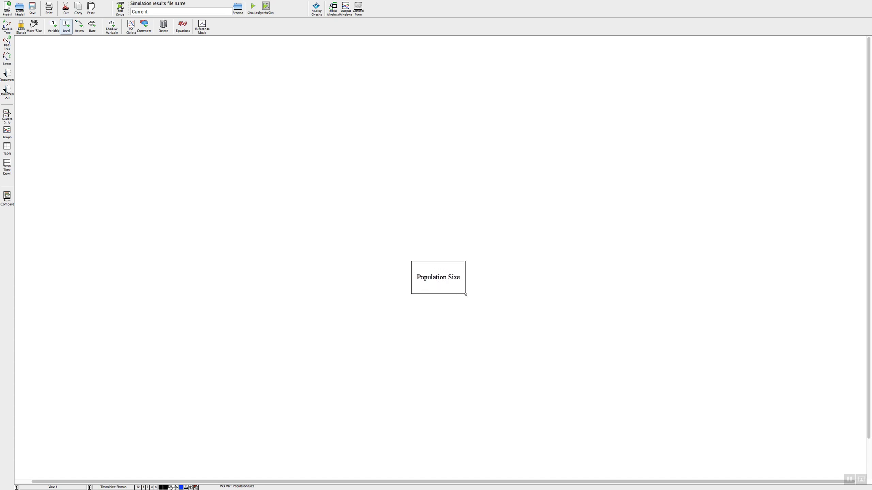
left_click(438, 264)
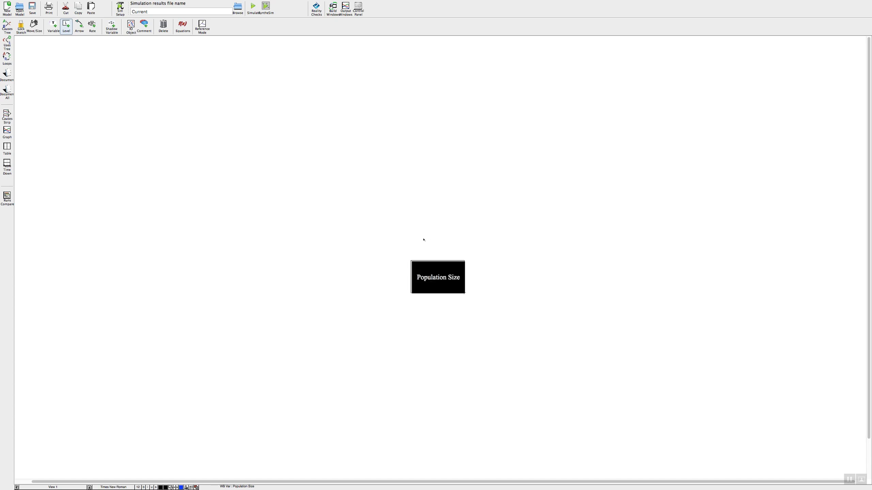
left_click_drag(424, 239, 426, 225)
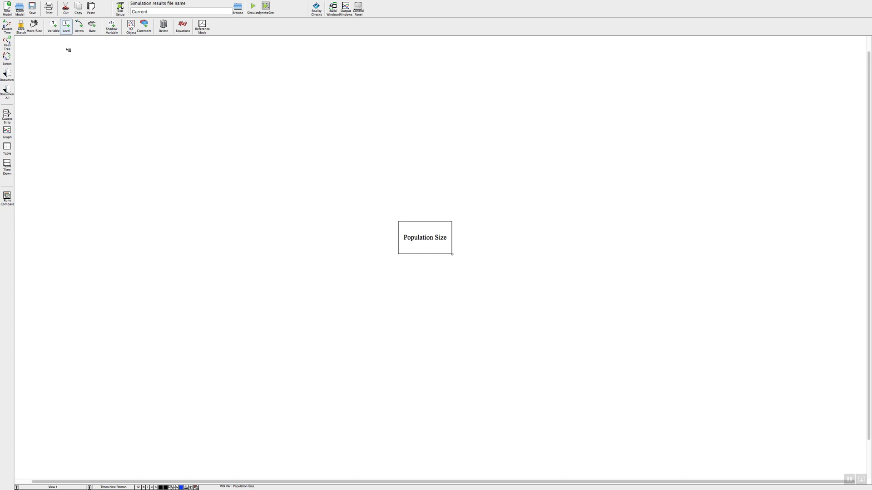
Step: Place an auxiliary variable named Birth to the left of Population Size
left_click(52, 27)
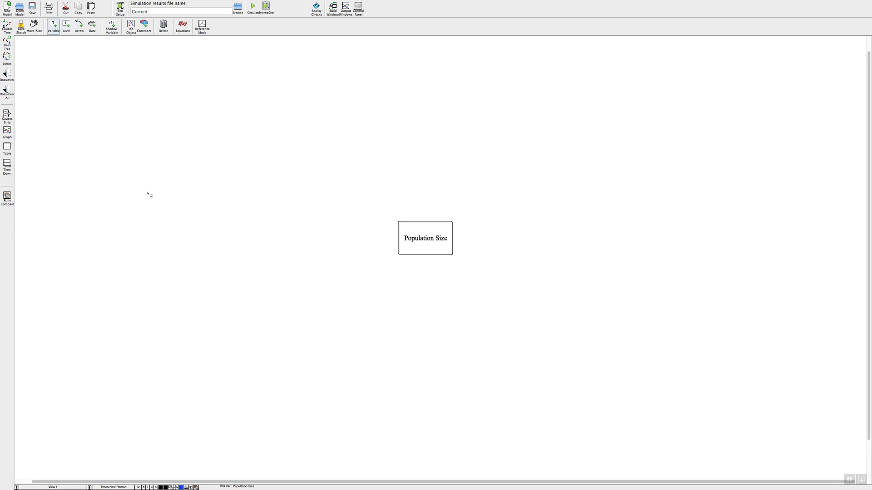
left_click(249, 252)
key("Return")
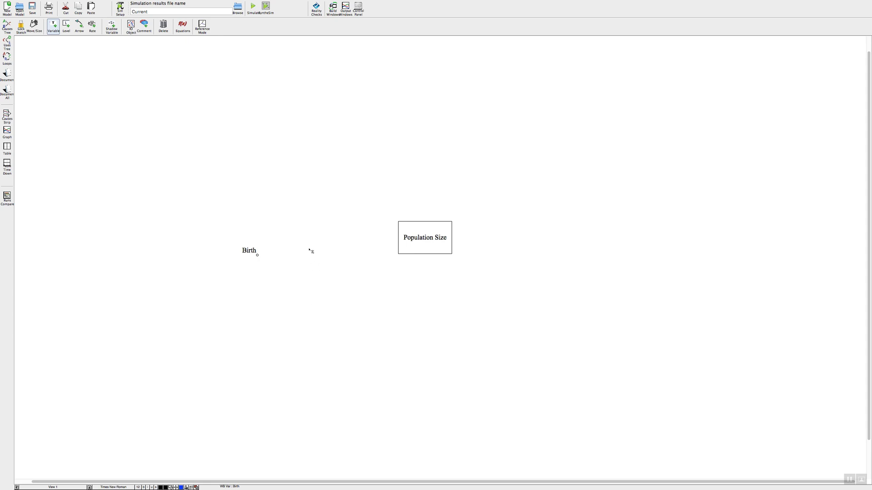
Step: Draw a causal arrow from Population Size to Birth and bend it into an upward arc
left_click(79, 26)
left_click(425, 237)
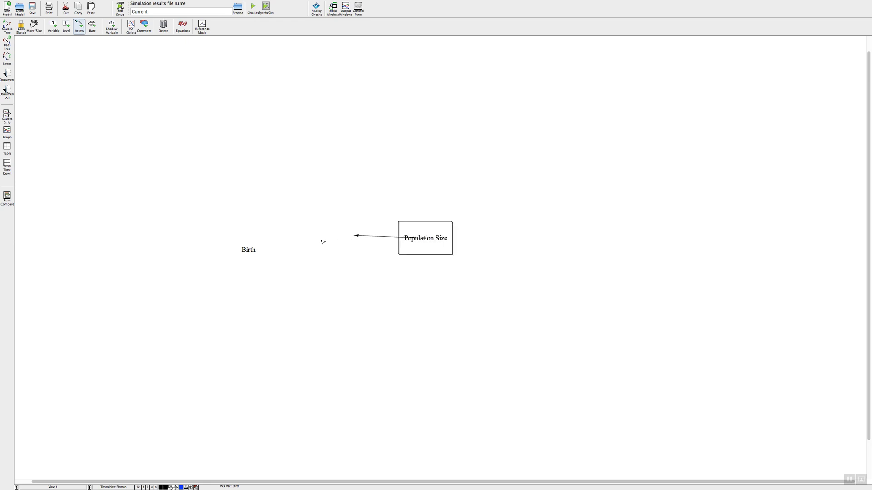
left_click(259, 250)
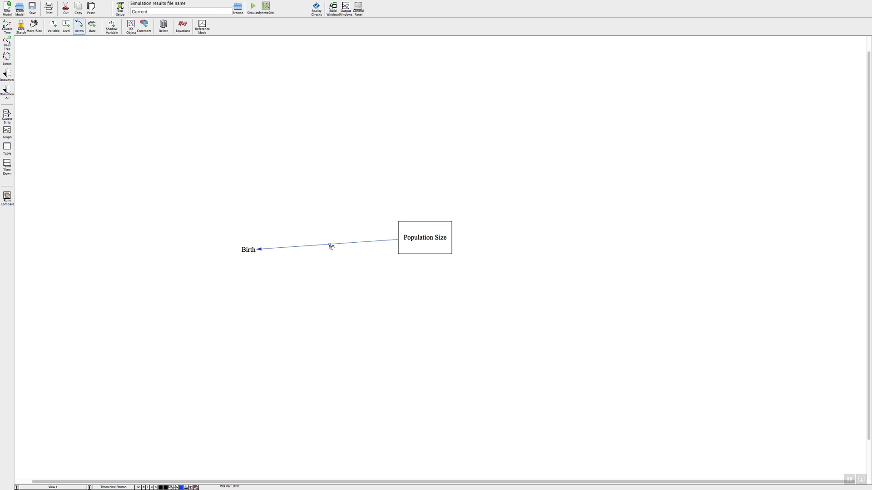
left_click_drag(330, 245, 332, 206)
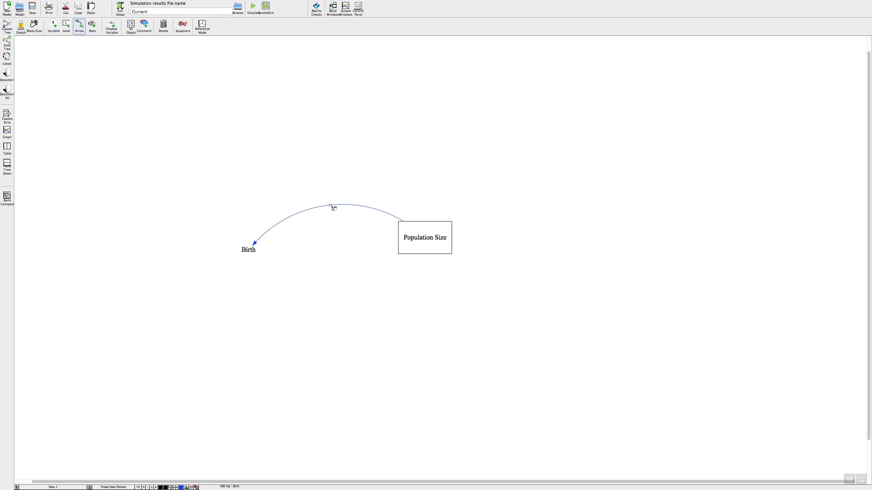
Step: Give the Population Size-to-Birth arrow + polarity with the mark placed outside the curve
right_click(332, 207)
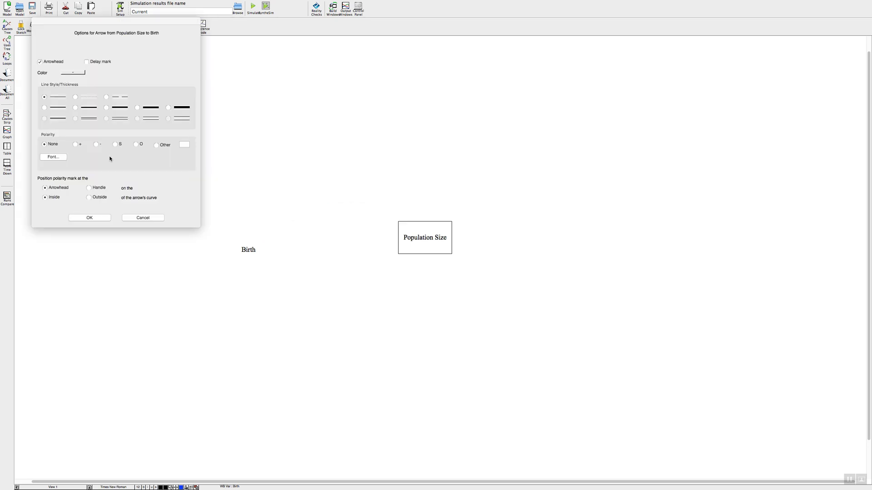
left_click(76, 144)
left_click(89, 198)
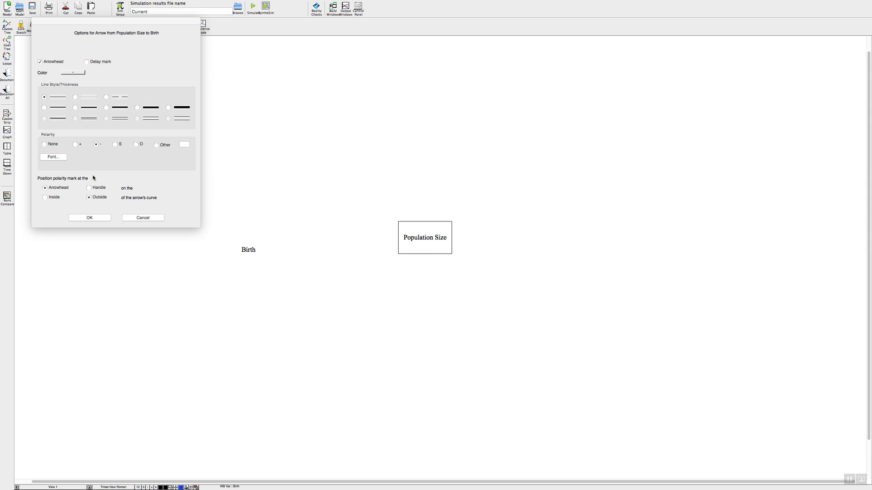
left_click(90, 218)
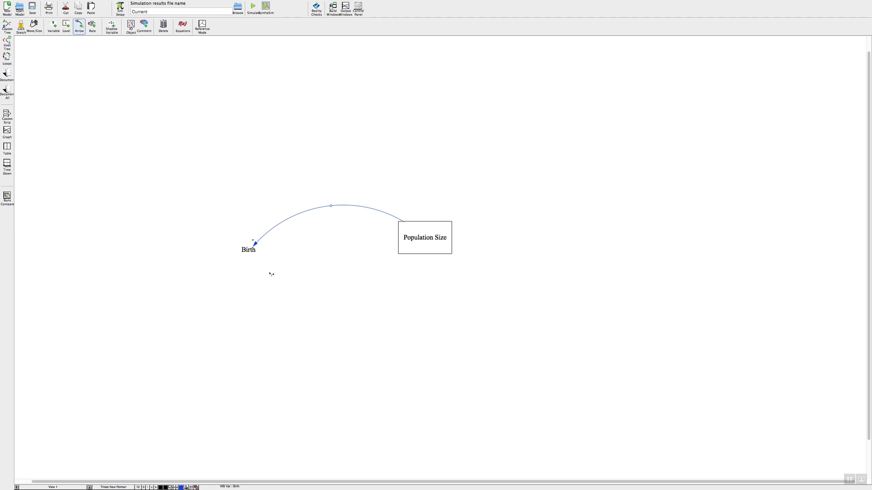
left_click(251, 250)
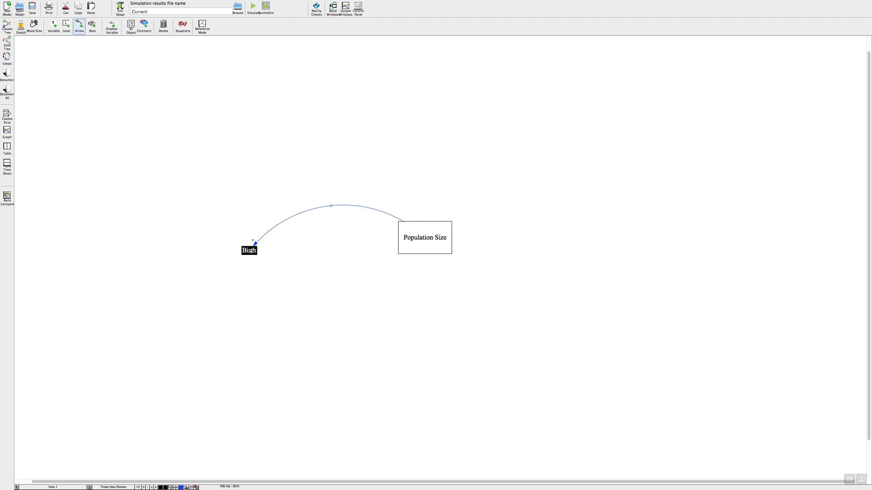
Step: Complete a Birth-to-Population Size arrow that bows below, closing the first loop
left_click(427, 242)
left_click_drag(325, 245, 329, 289)
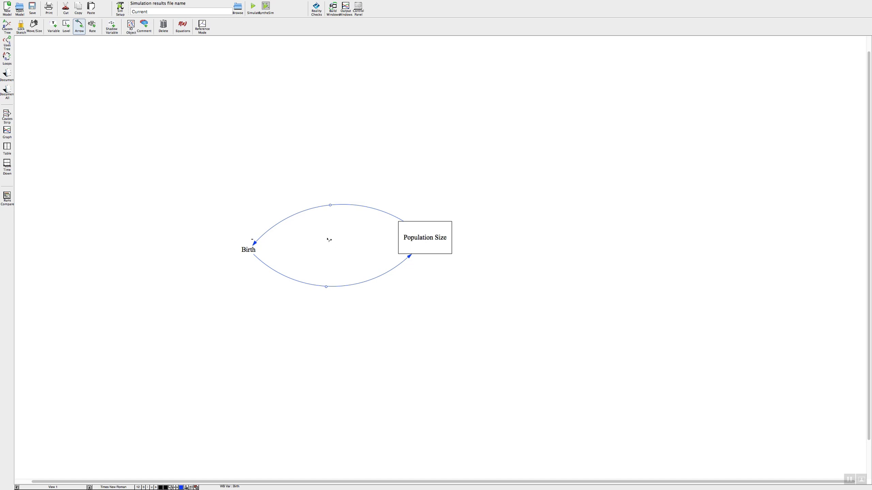
left_click(145, 25)
Step: Put an R loop-counter marker inside the Birth loop, then place a variable right of Population Size
left_click(337, 248)
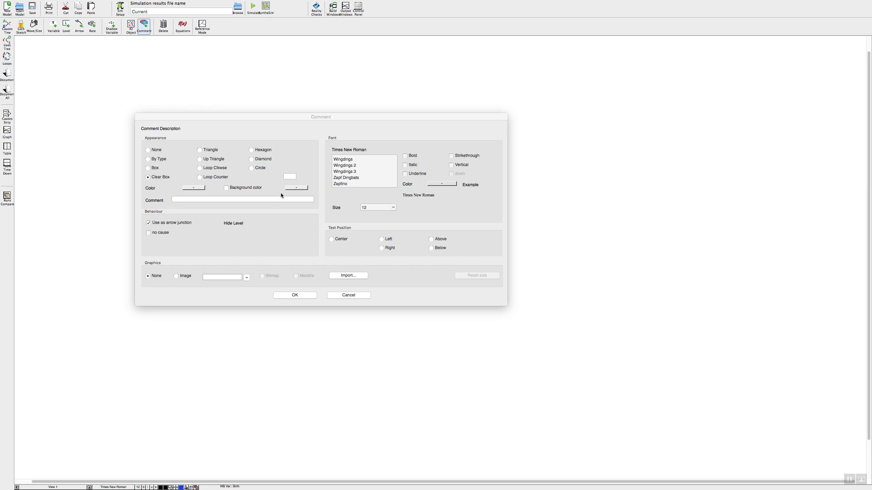
left_click(200, 169)
left_click(200, 177)
left_click(296, 295)
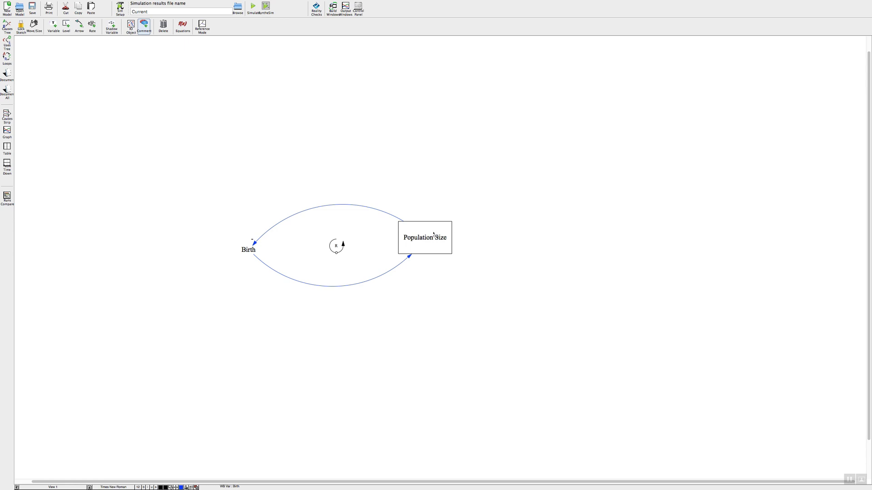
left_click(52, 29)
left_click(620, 243)
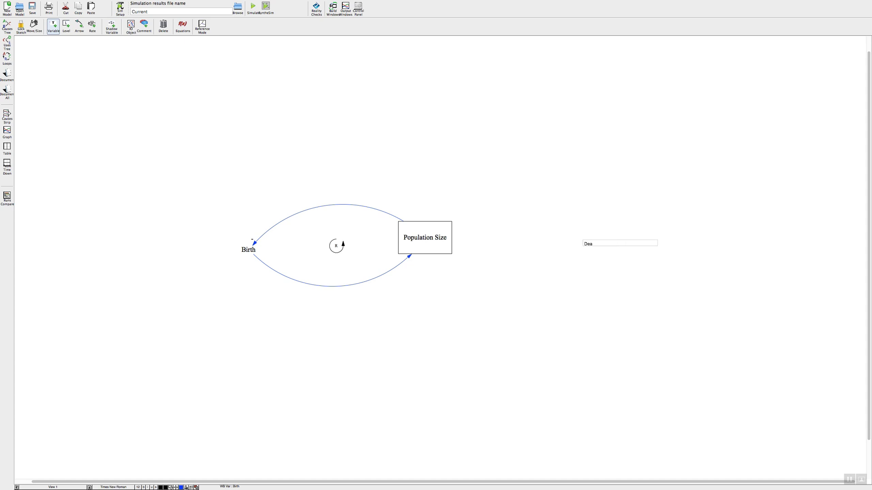
Step: Name the variable Deaths and link it both ways with Population Size using upward and downward curved arrows
key("Return")
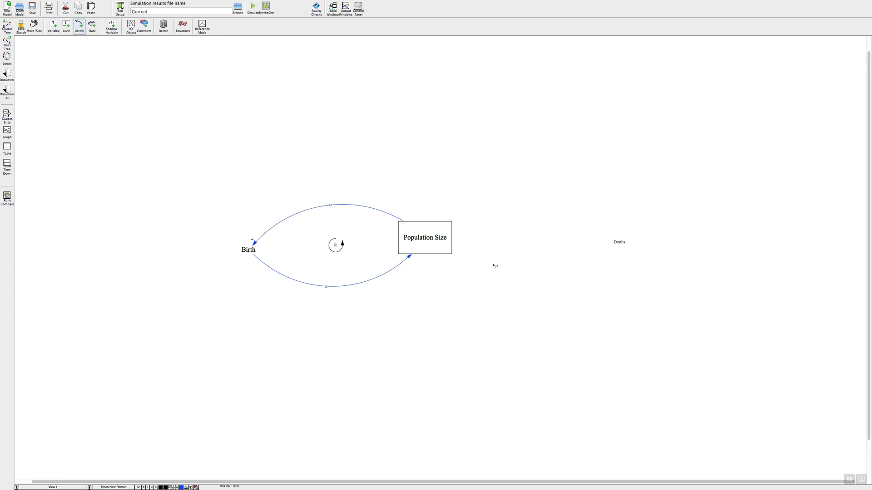
left_click_drag(491, 238, 618, 243)
left_click_drag(530, 241, 542, 198)
left_click_drag(618, 242, 435, 241)
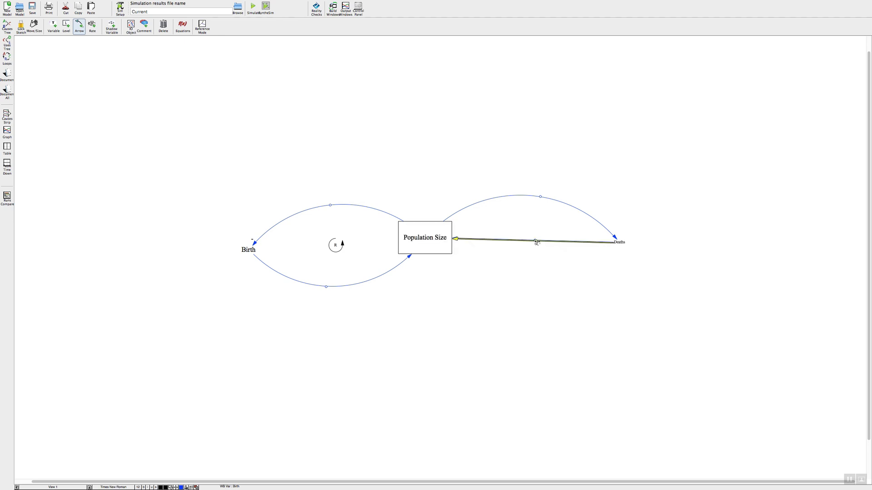
left_click_drag(536, 241, 535, 285)
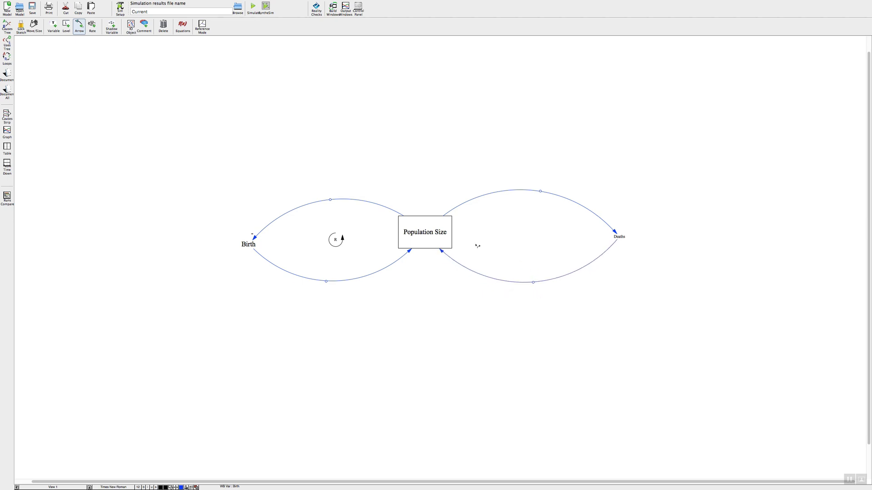
left_click(145, 27)
Step: Put a B balancing-loop marker with a circular loop symbol inside the Deaths loop
left_click(525, 238)
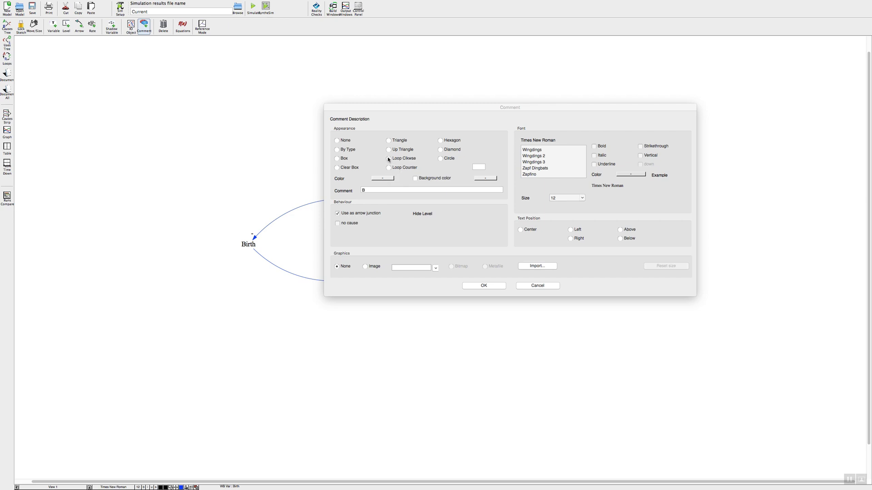
left_click(484, 286)
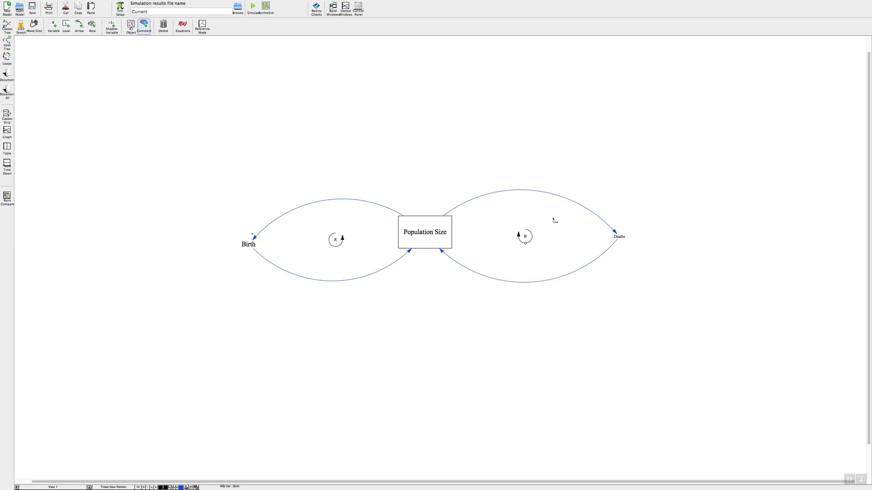
Step: Tick Delay mark on both arrows leaving Population Size, toward Birth and toward Deaths
left_click(79, 27)
double_click(331, 200)
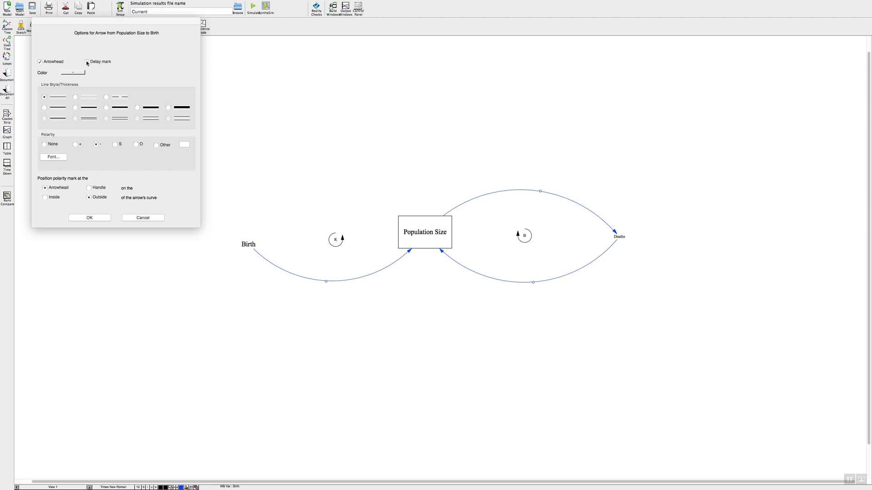
left_click(95, 218)
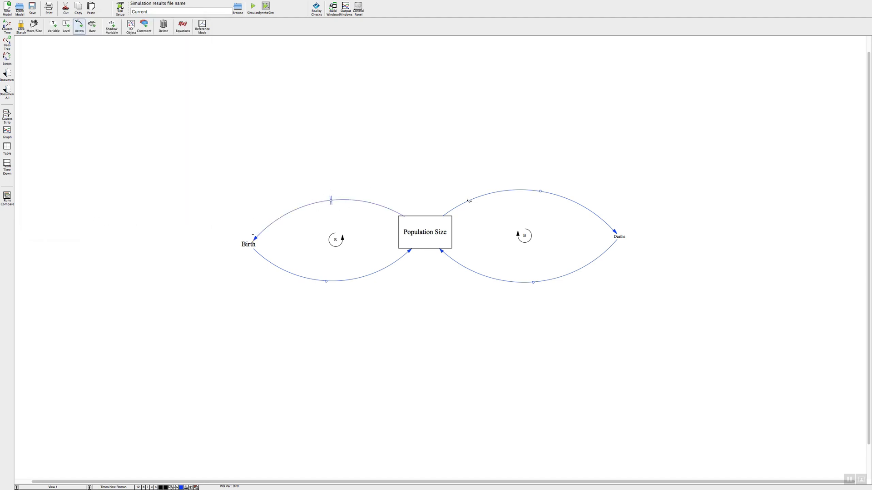
right_click(543, 193)
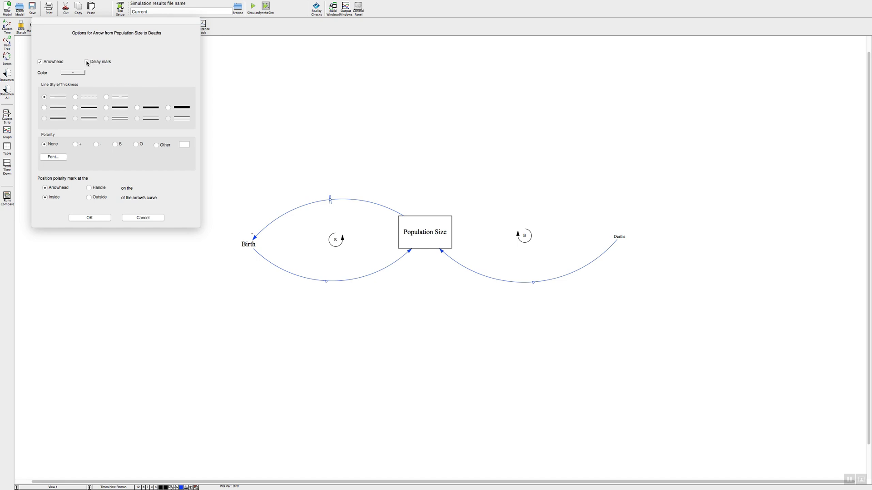
left_click(84, 219)
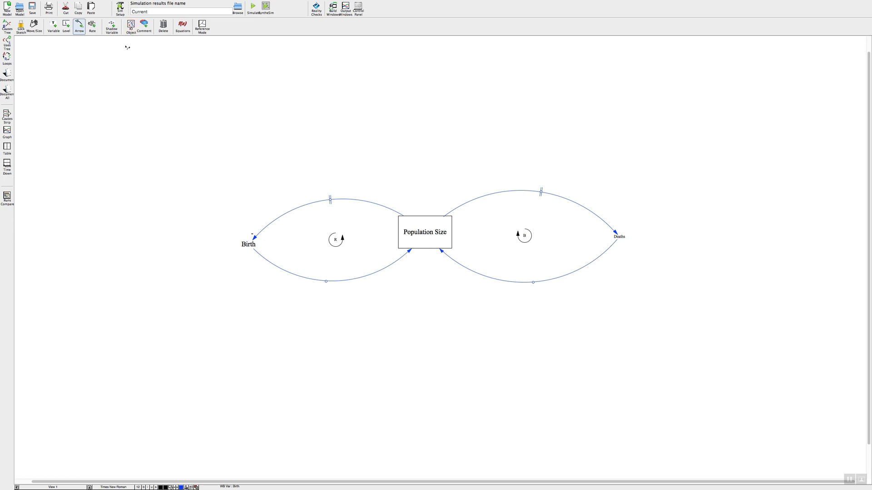
Step: Delete the Deaths variable and its arrows, declining the backup-save prompt
left_click(163, 25)
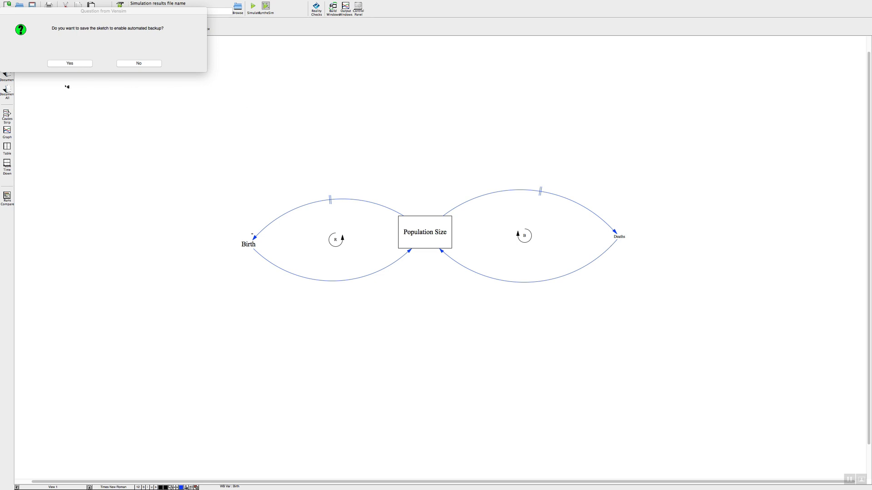
left_click(126, 63)
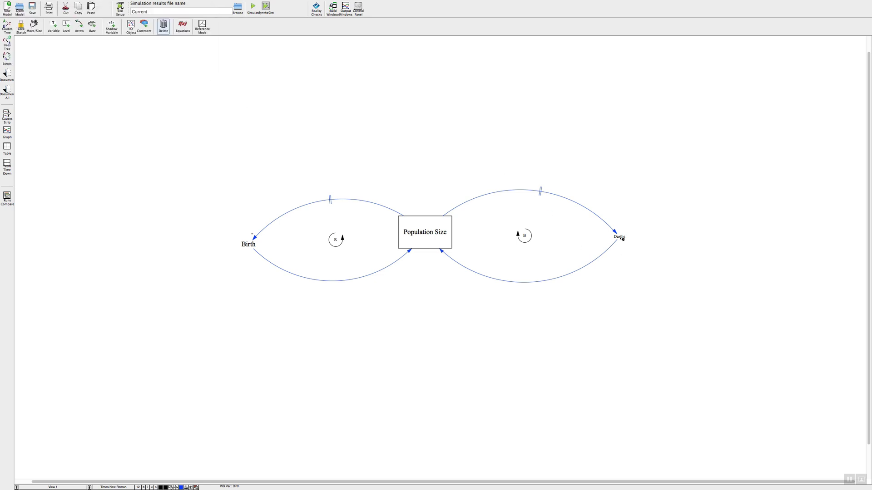
left_click(620, 237)
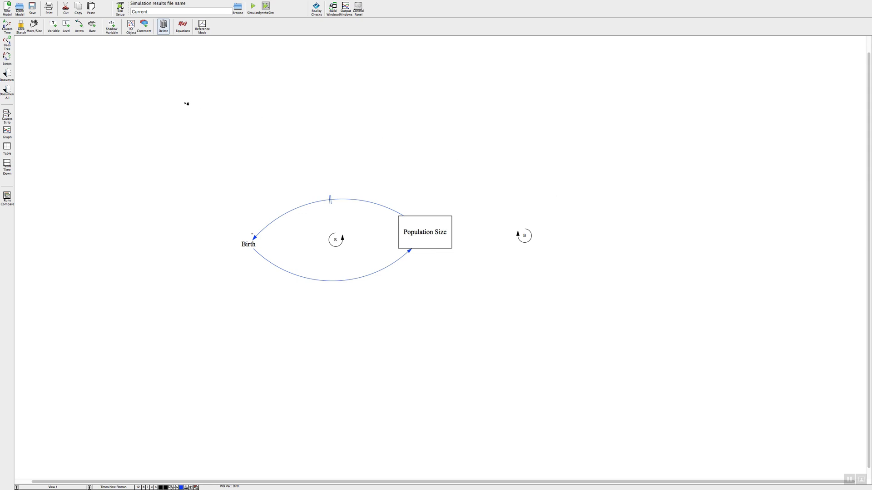
Step: Move Birth further down and shift Population Size down and to the right
left_click(34, 29)
left_click_drag(250, 246, 238, 360)
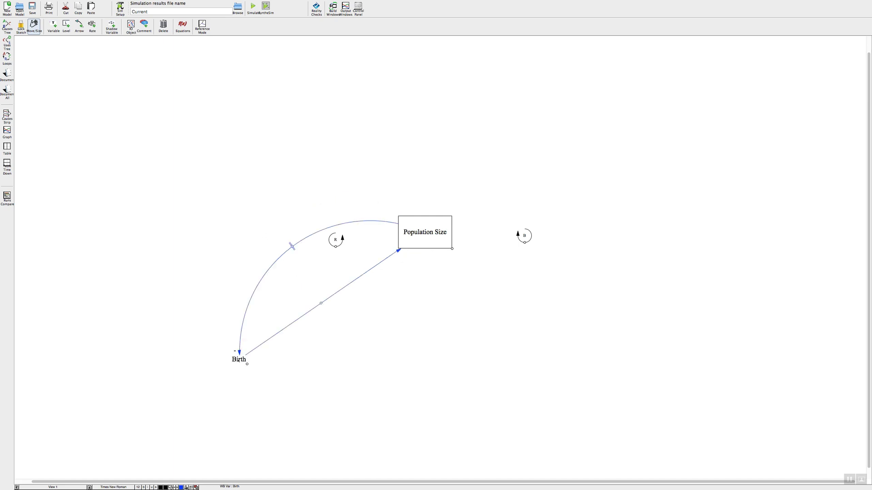
left_click_drag(448, 235, 512, 325)
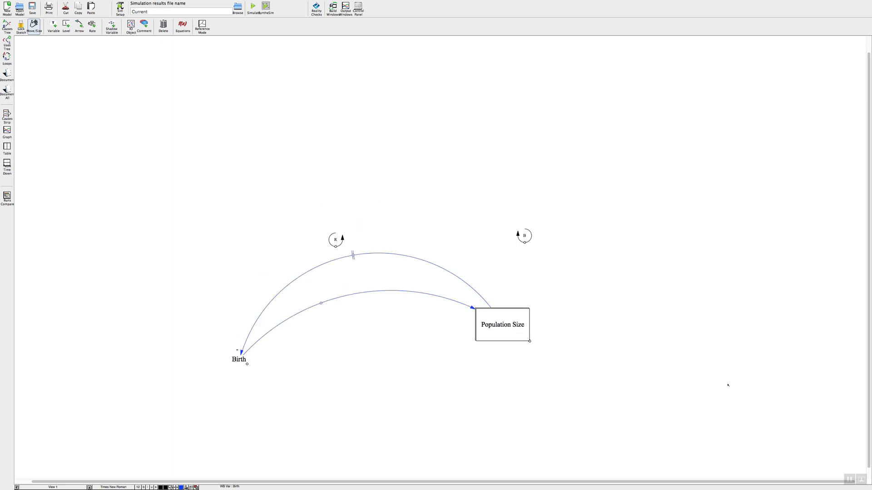